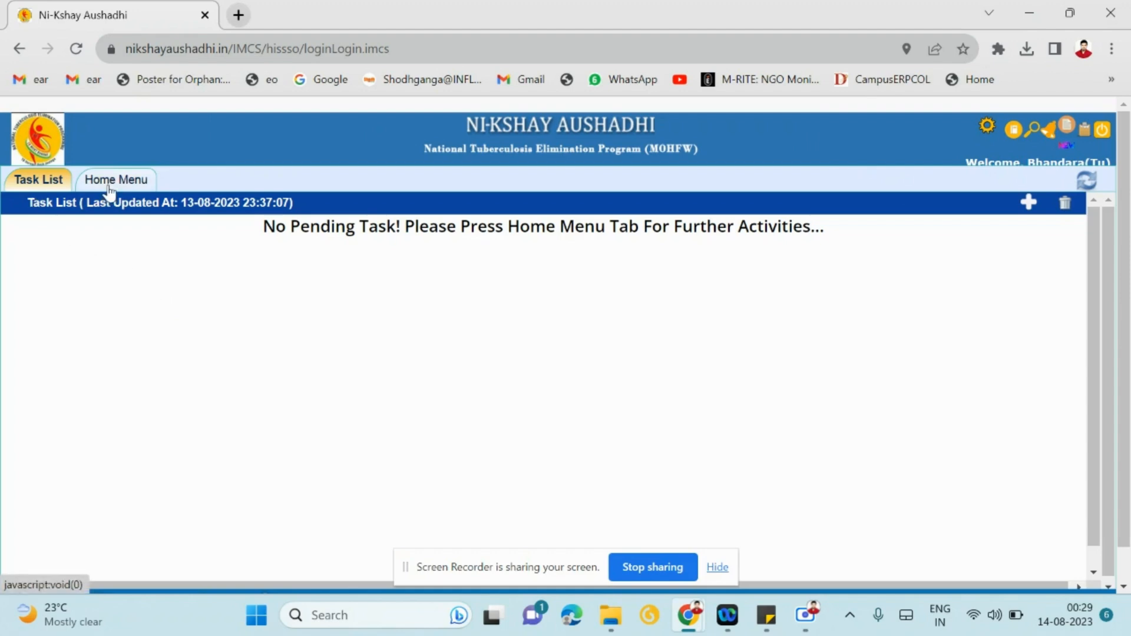
- Open the Dispatch Without Drug Request form from the Issue Dispatch services
left_click(89, 181)
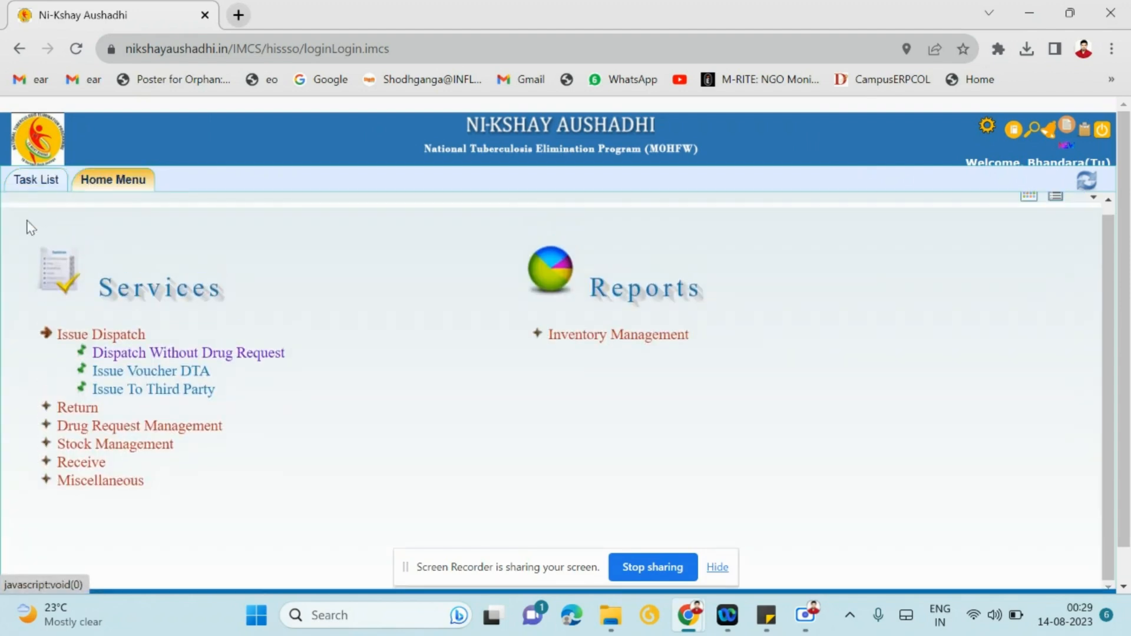
scroll(9, 257, "down", 1)
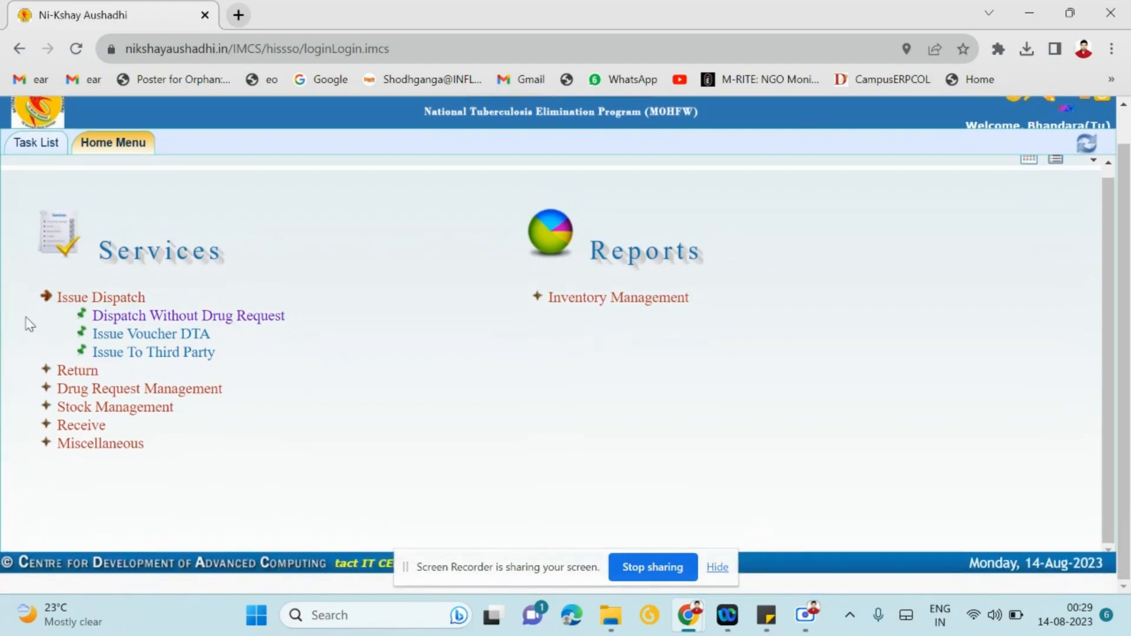
left_click(262, 318)
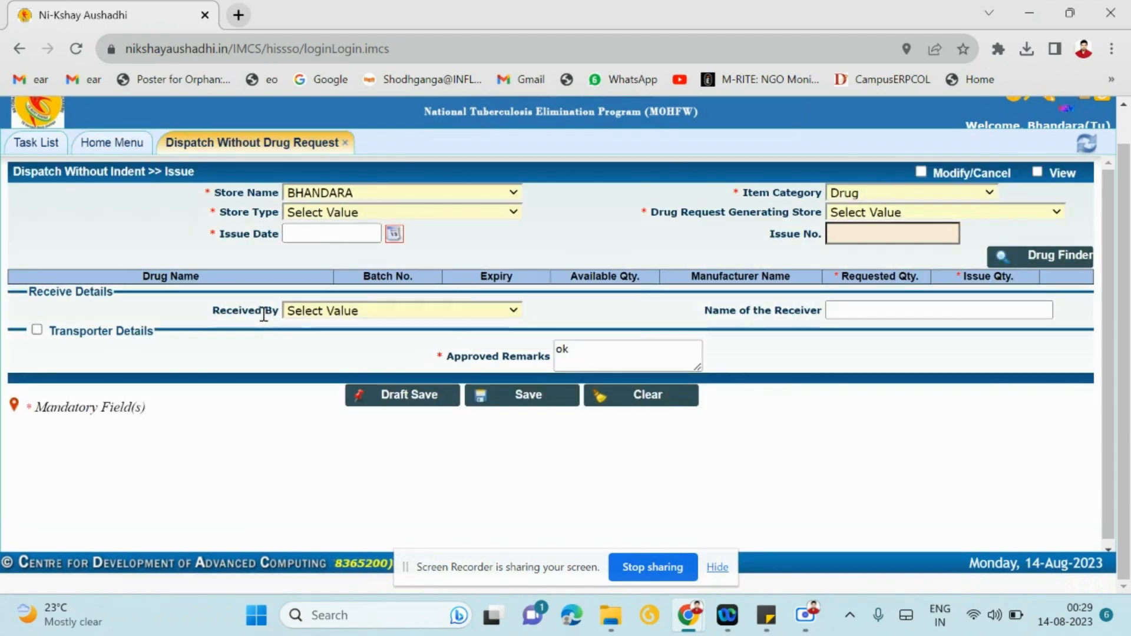
scroll(177, 232, "up", 1)
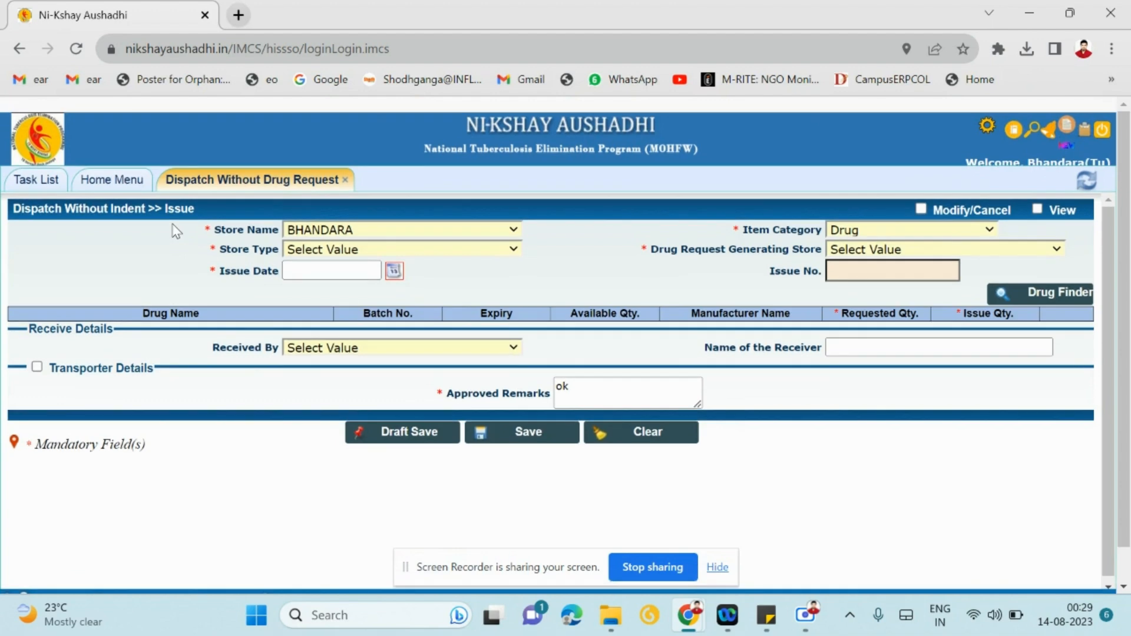
- Set the store type to PHF/PHP(Private Health Facility/Practitioner) and browse its drug request generating stores
left_click(443, 254)
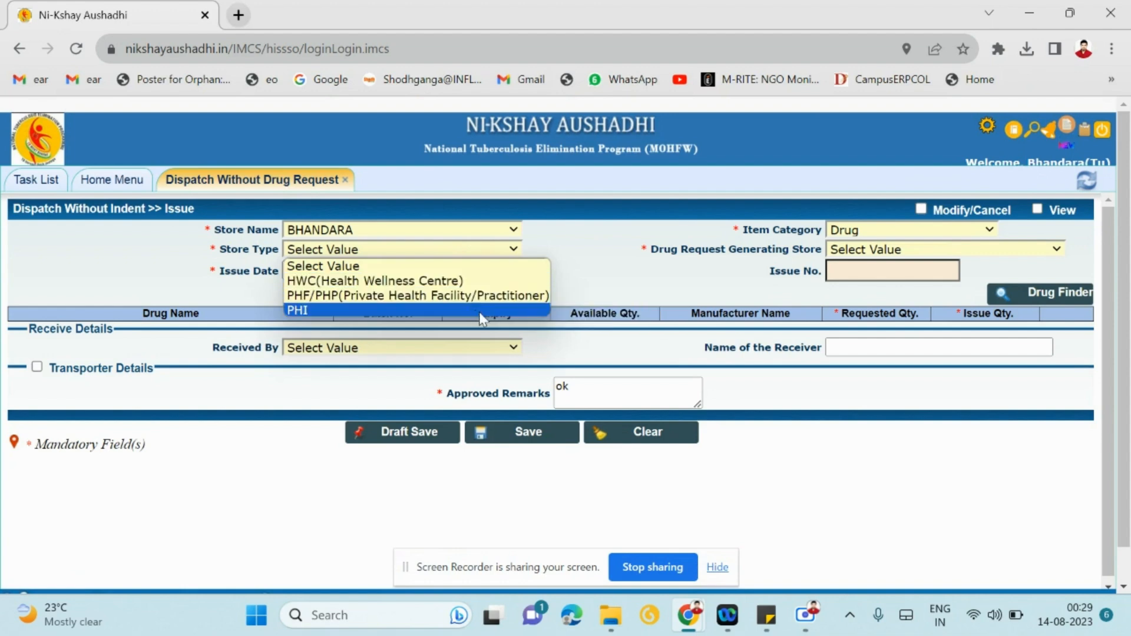
left_click(509, 297)
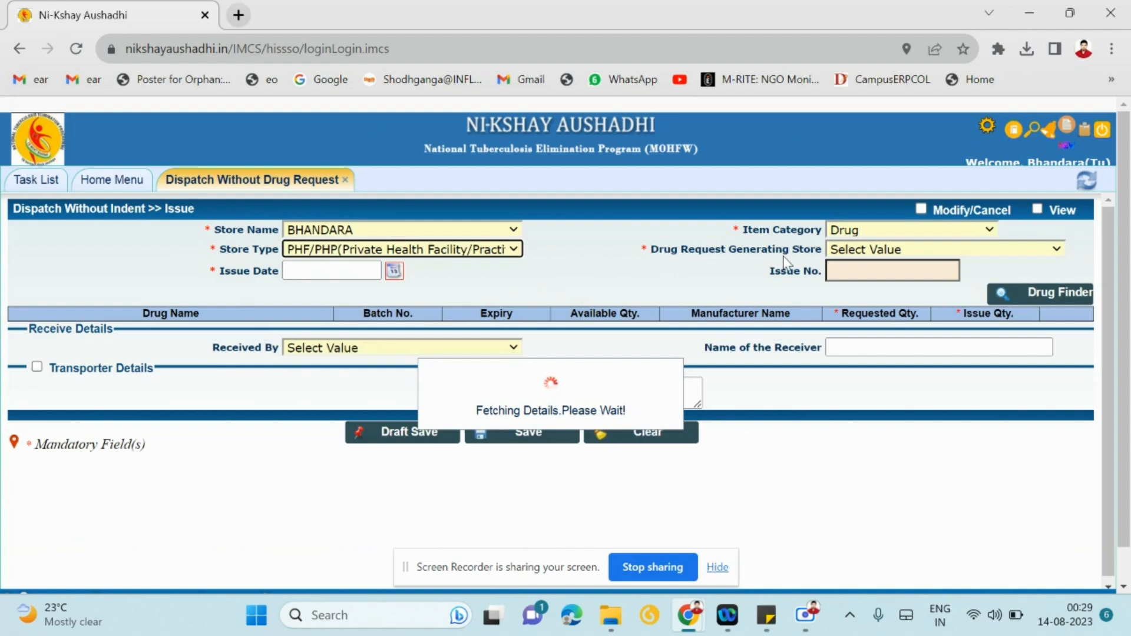
left_click(973, 254)
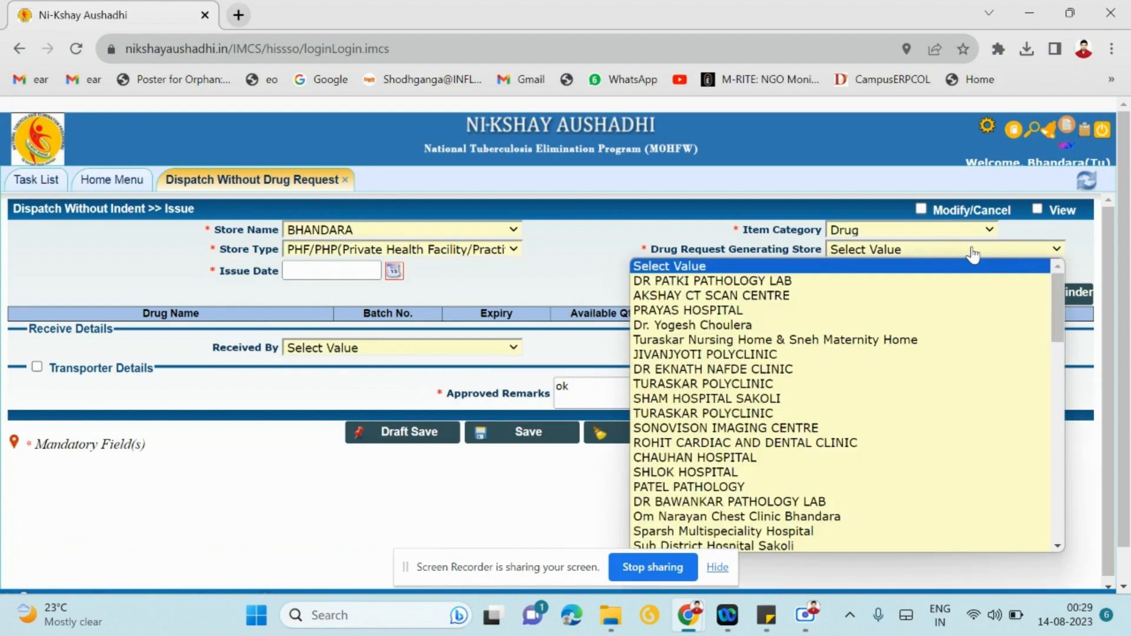
scroll(946, 442, "down", 8)
scroll(950, 446, "up", 10)
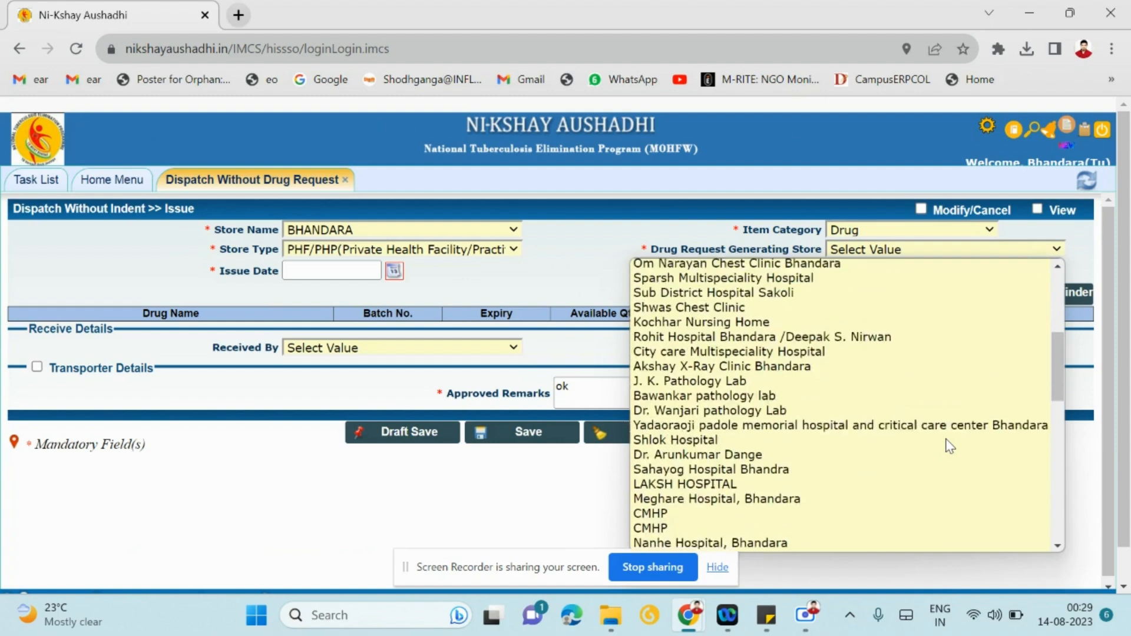
- Set the store type to PHI and choose DTC Bhandara as the drug request generating store
left_click(478, 250)
left_click(493, 311)
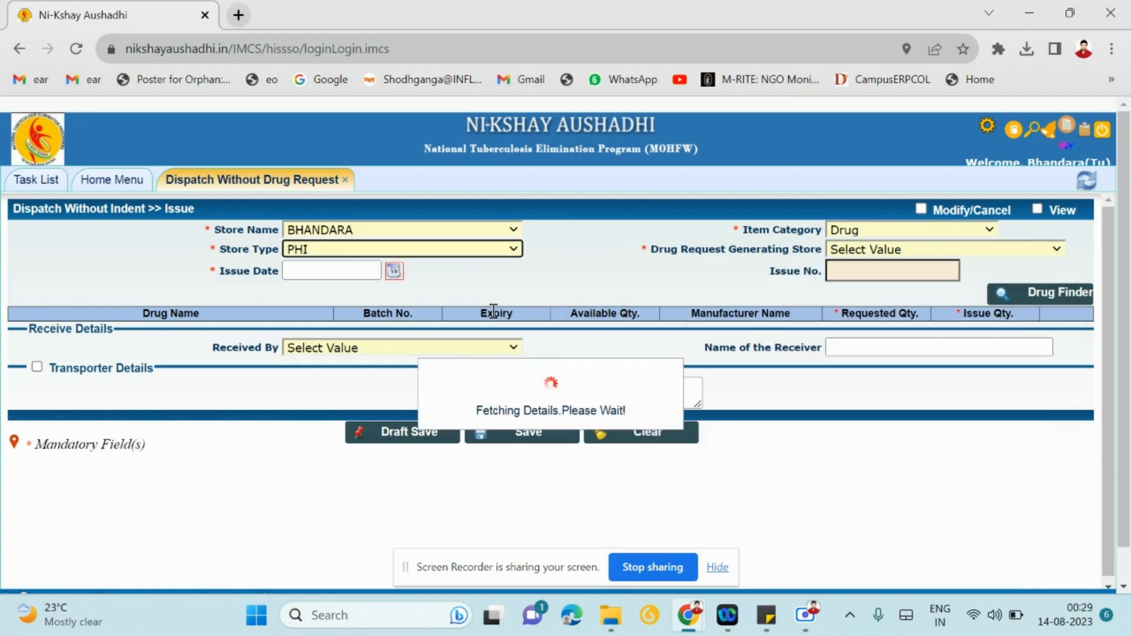
left_click(844, 253)
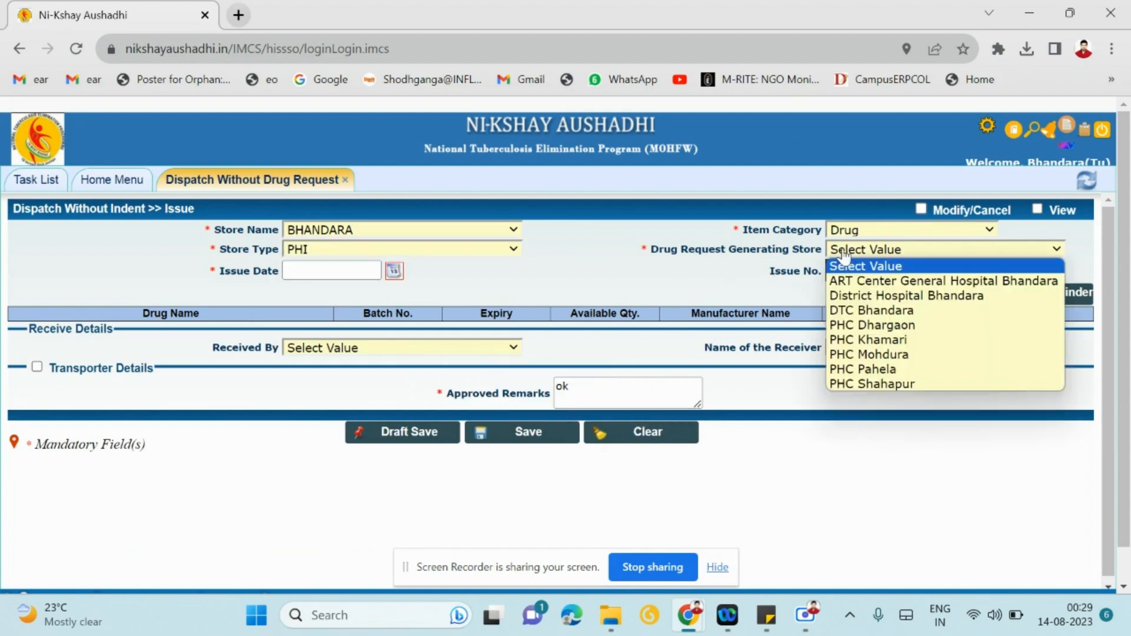
left_click(936, 312)
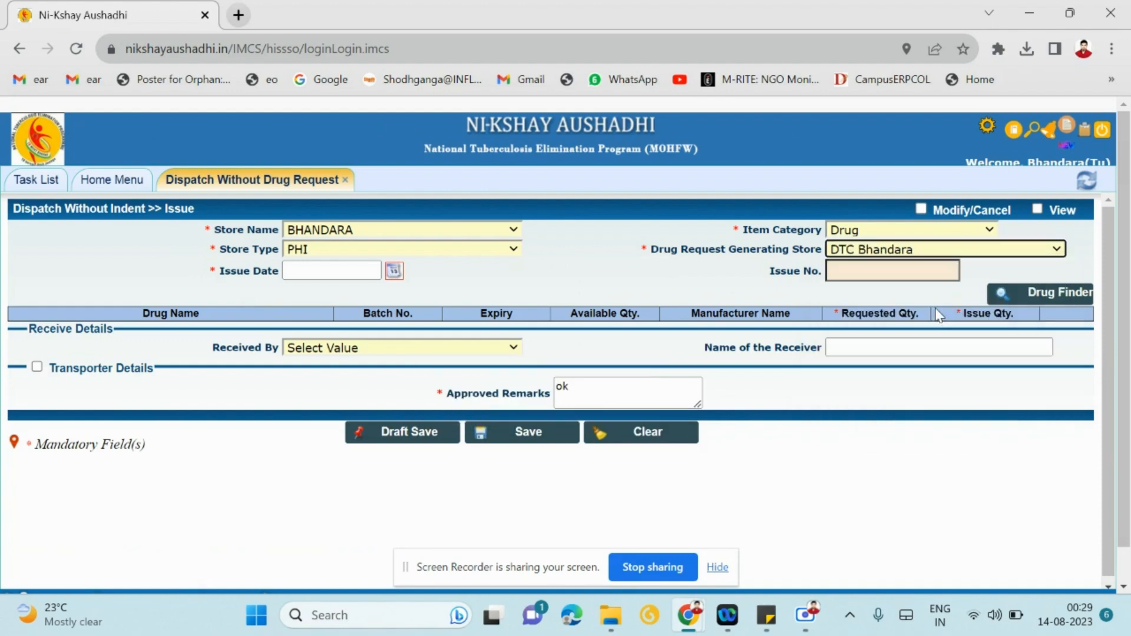
- Set the issue date to 13-Aug-2023 and enter 04 as the issue number
left_click(378, 265)
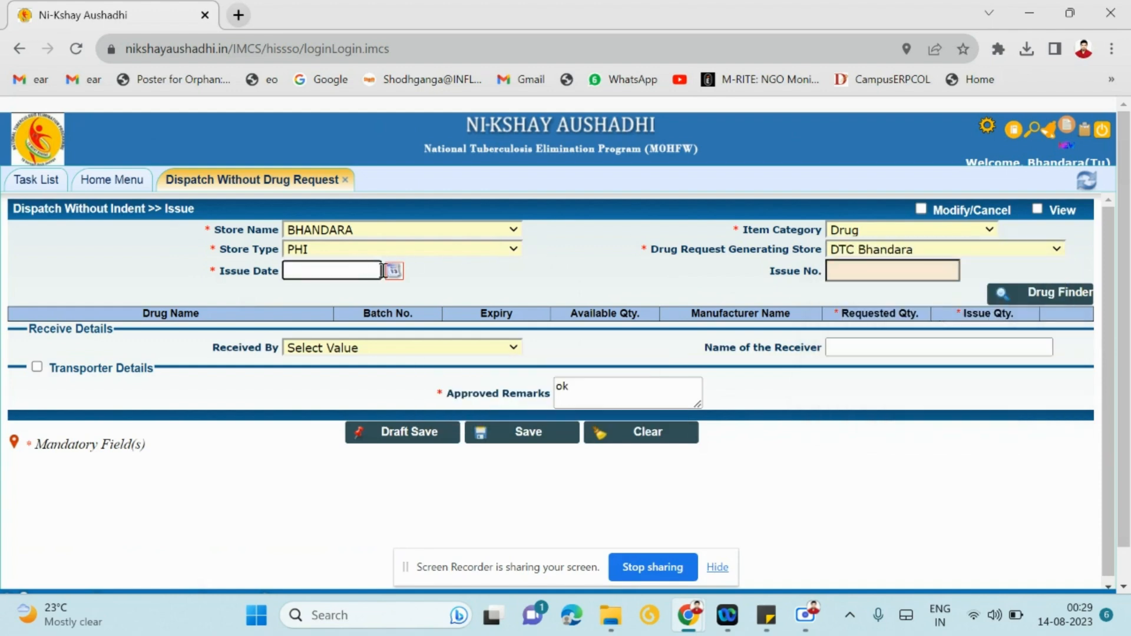
left_click(392, 272)
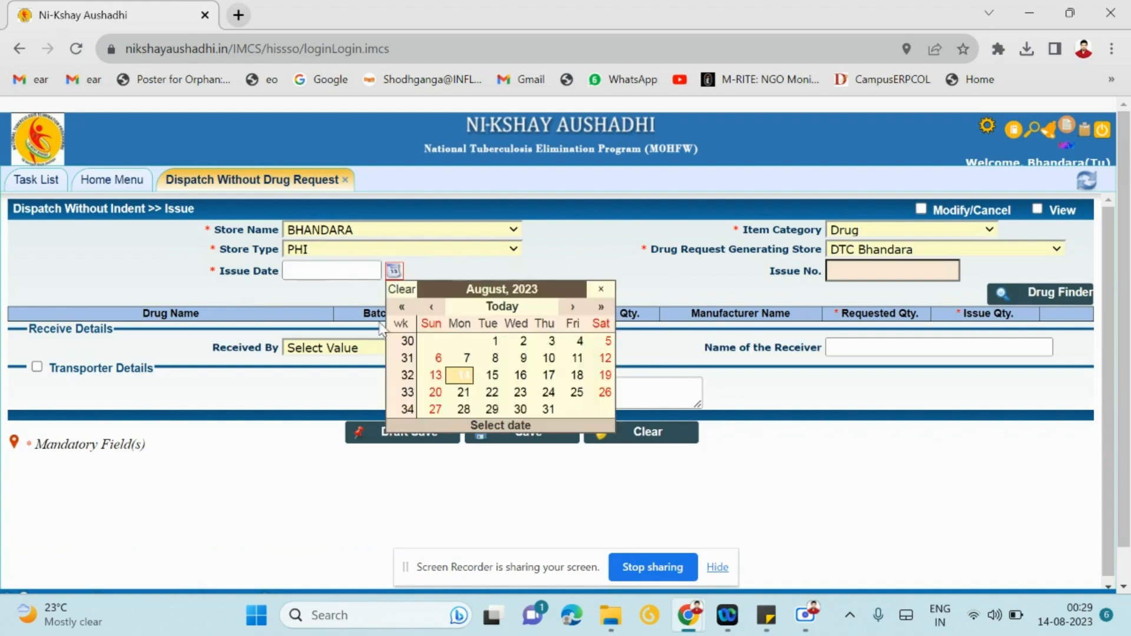
left_click(435, 378)
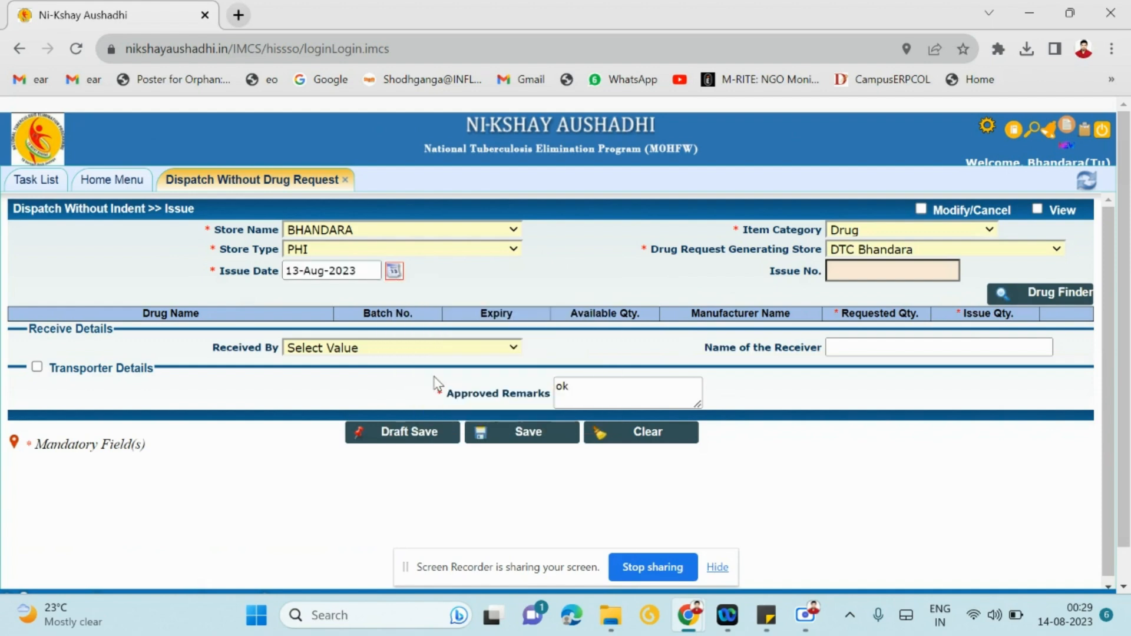
left_click(851, 270)
type("04")
- Find the drug 3fdc Cp (A) (H75,R150 & E275) in the Drug Finder and set its requested quantity to 3
left_click(1055, 295)
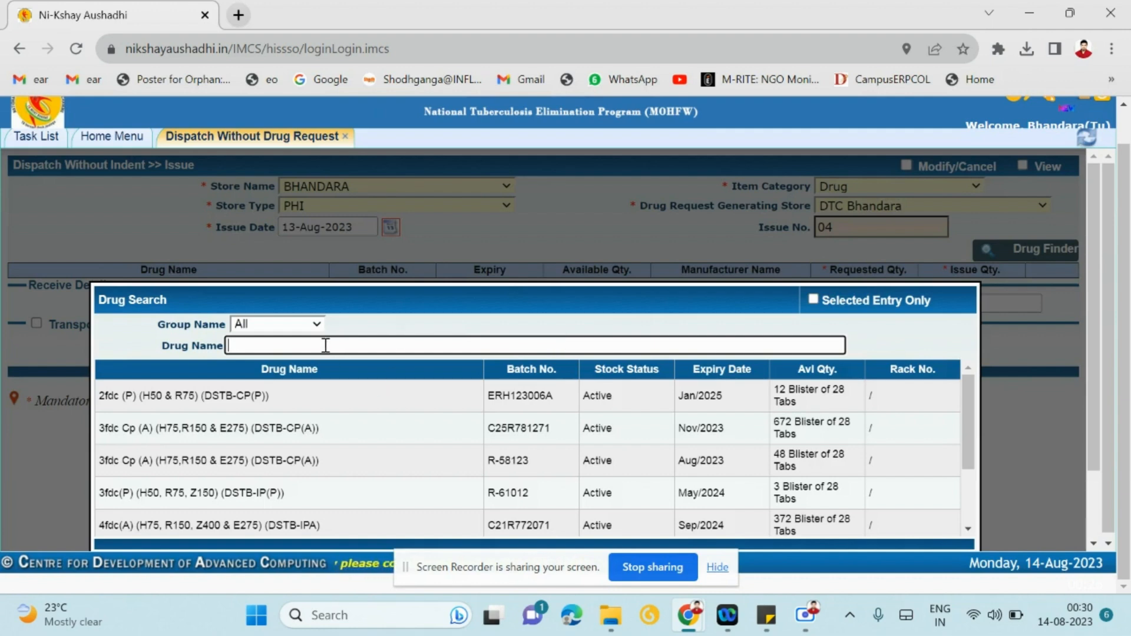
type("3fdc")
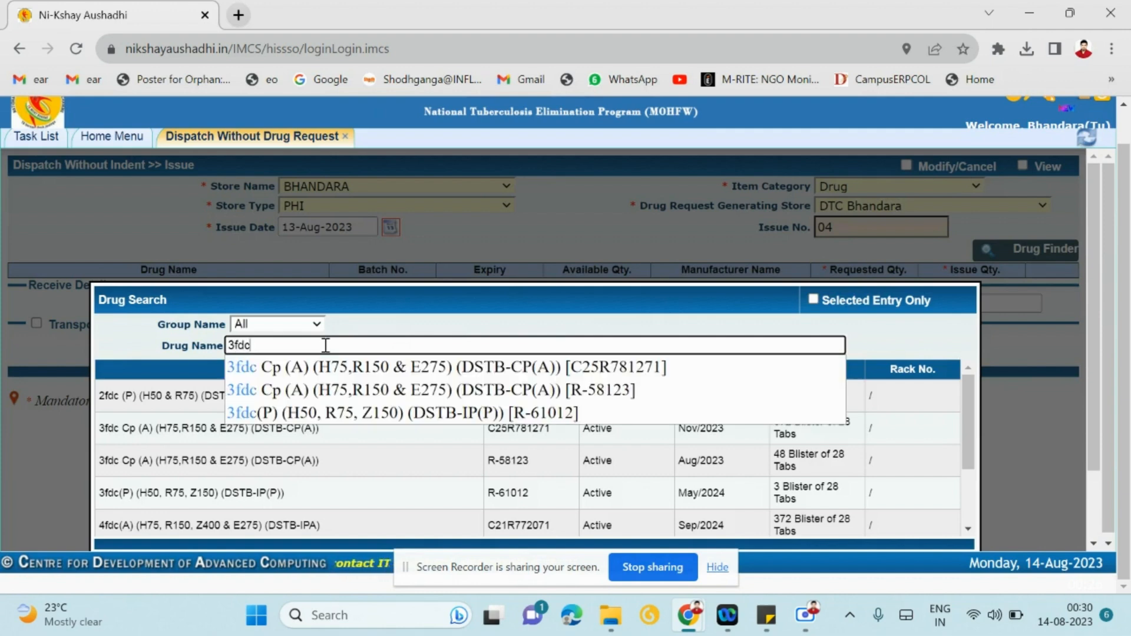
left_click(376, 369)
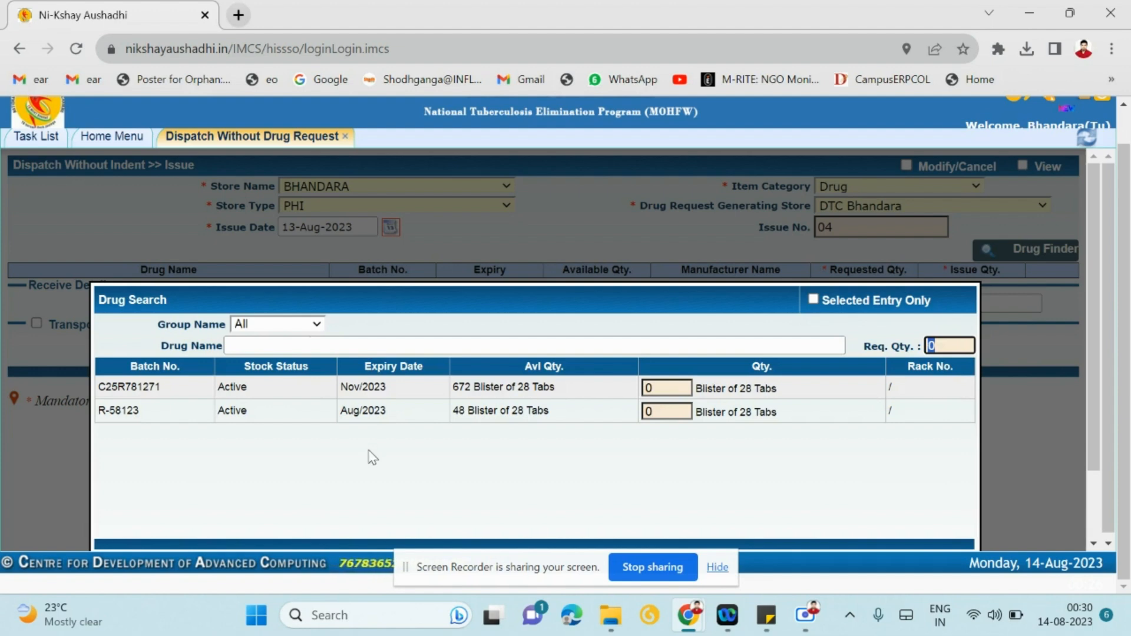
left_click(941, 346)
key("BackSpace")
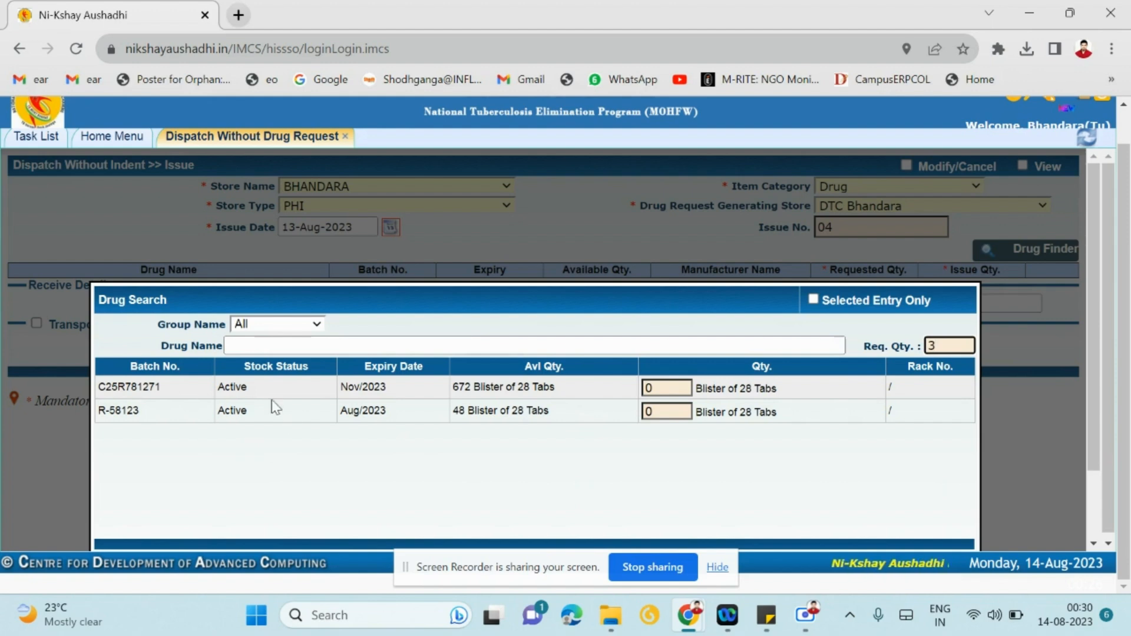
- Allocate 3 blisters from batch C25R781271, add the drug to the dispatch and finish the drug search
left_click(662, 387)
double_click(662, 387)
type("3")
left_click(586, 432)
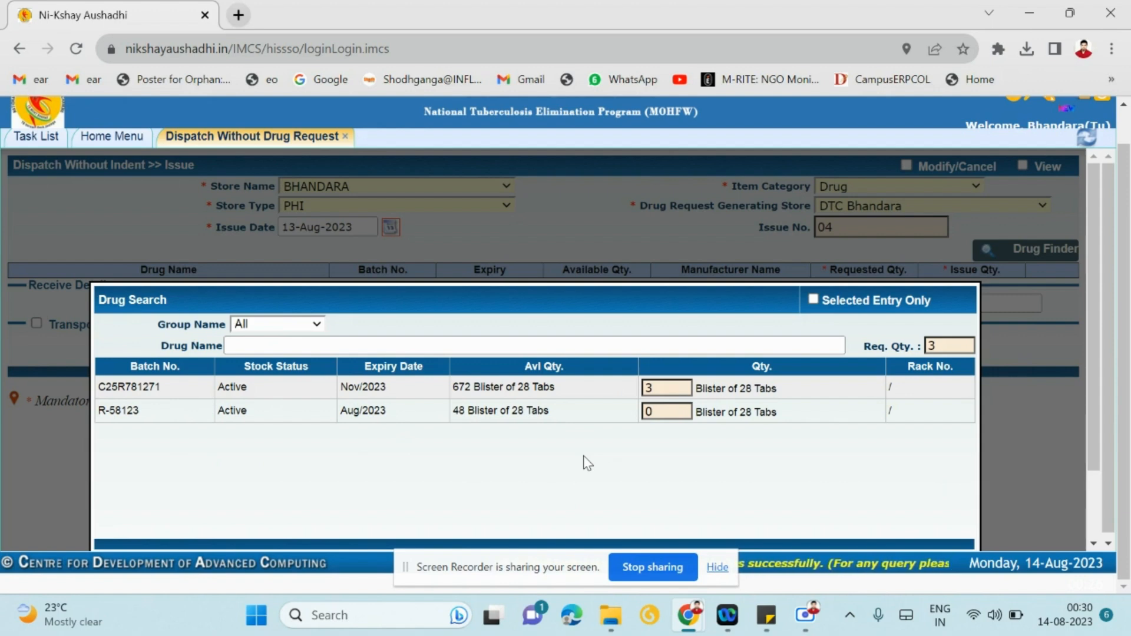
scroll(588, 463, "down", 2)
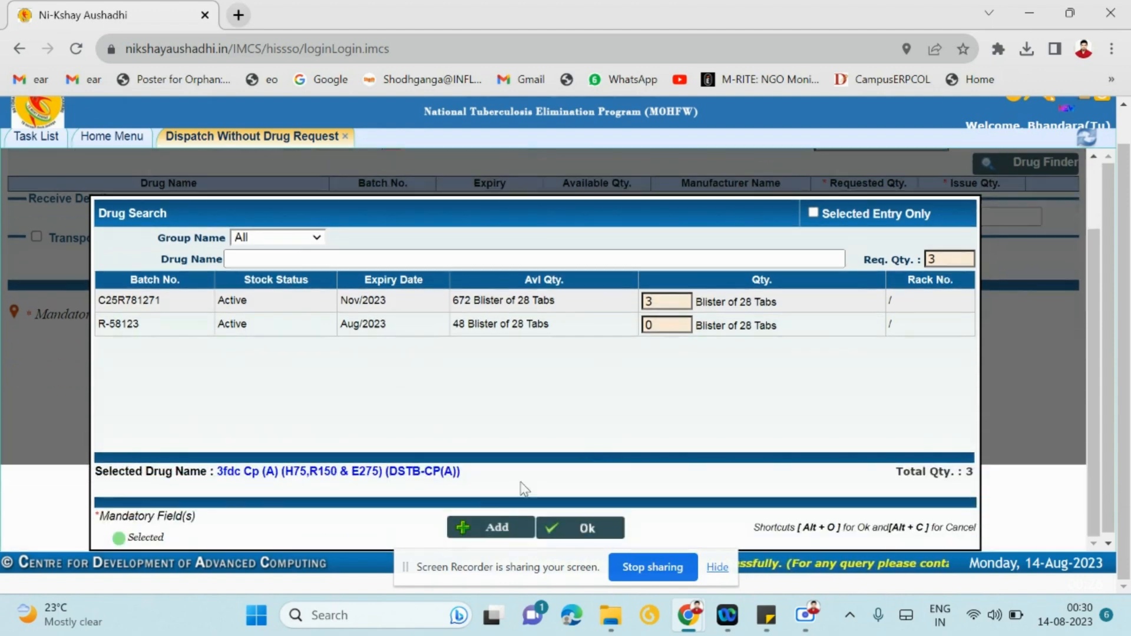
left_click(479, 530)
scroll(478, 533, "down", 5)
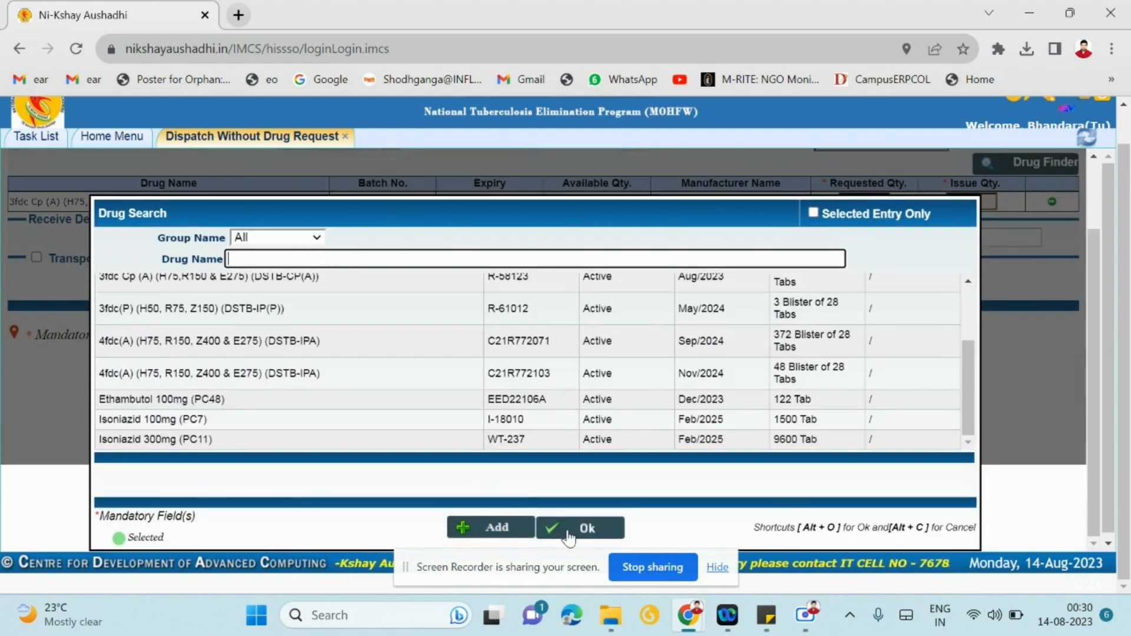
left_click(568, 530)
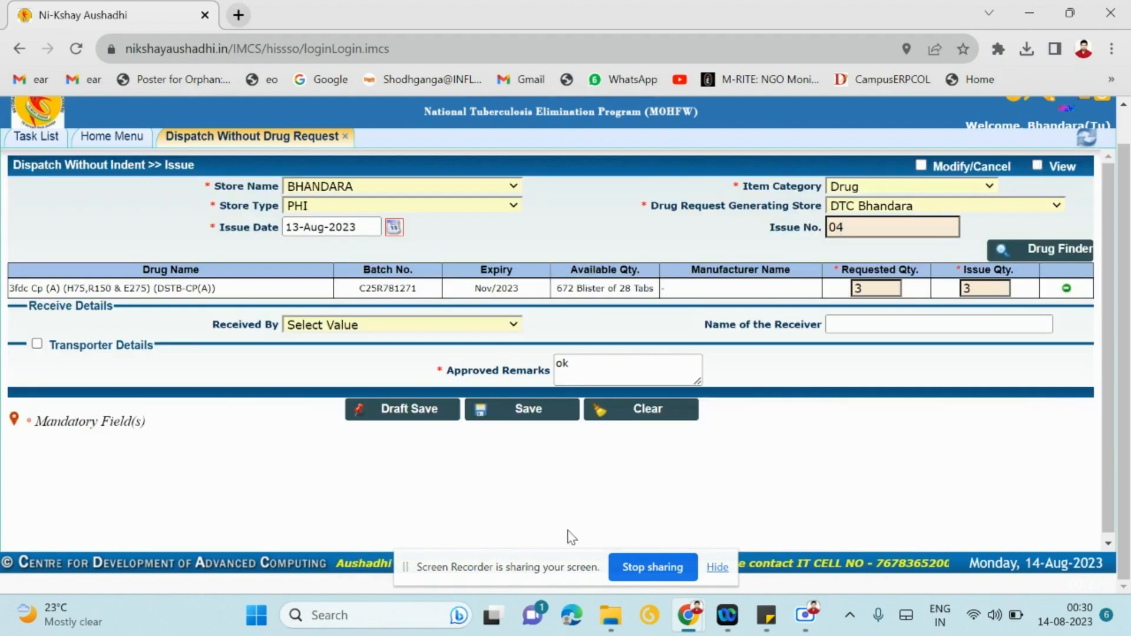
- Save the dispatch record and confirm both save prompts to generate the issue voucher
scroll(537, 475, "up", 1)
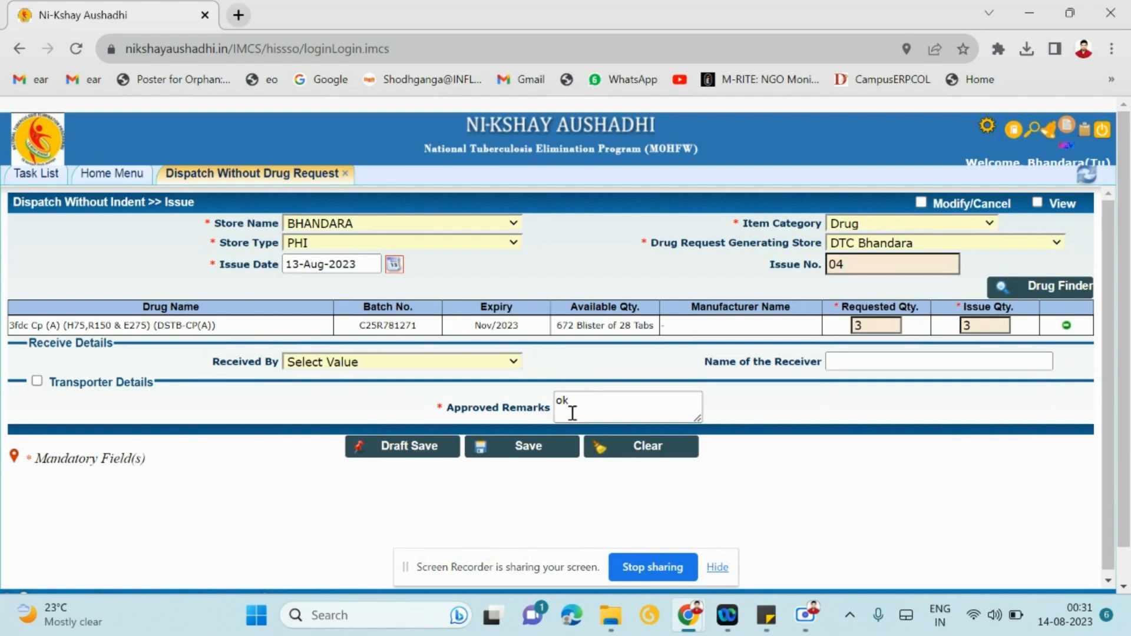
left_click(558, 451)
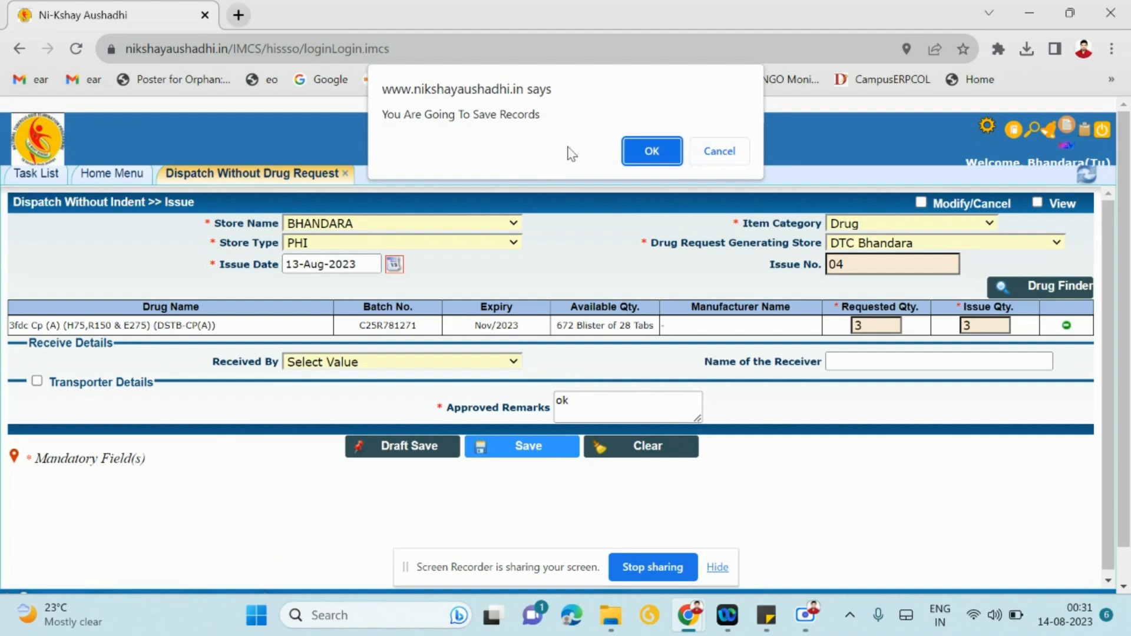
left_click(671, 150)
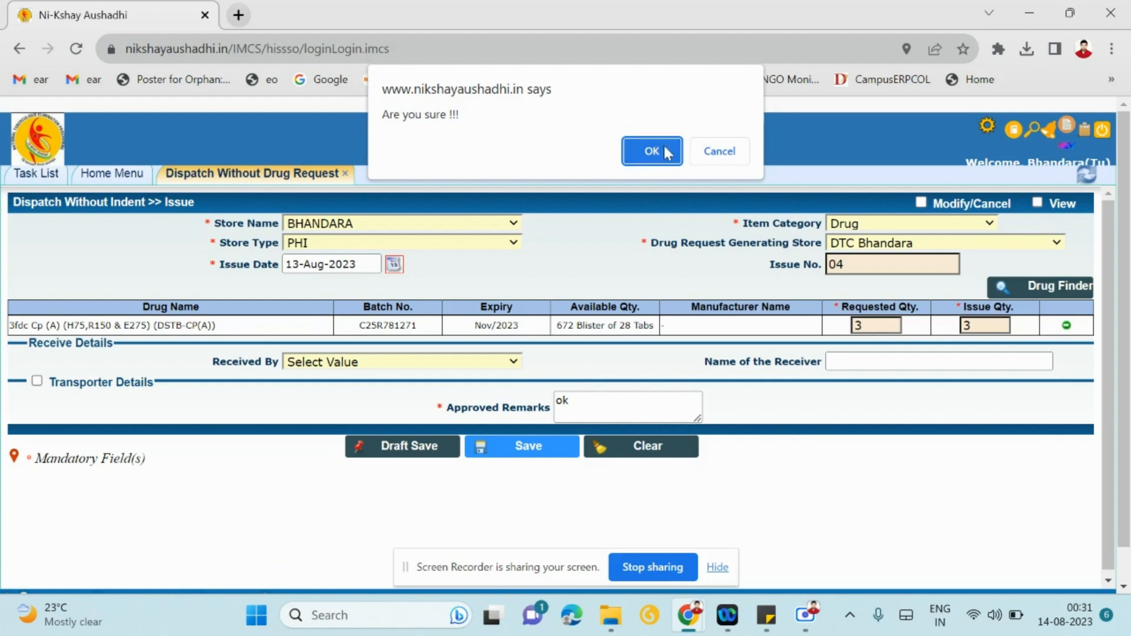
left_click(668, 151)
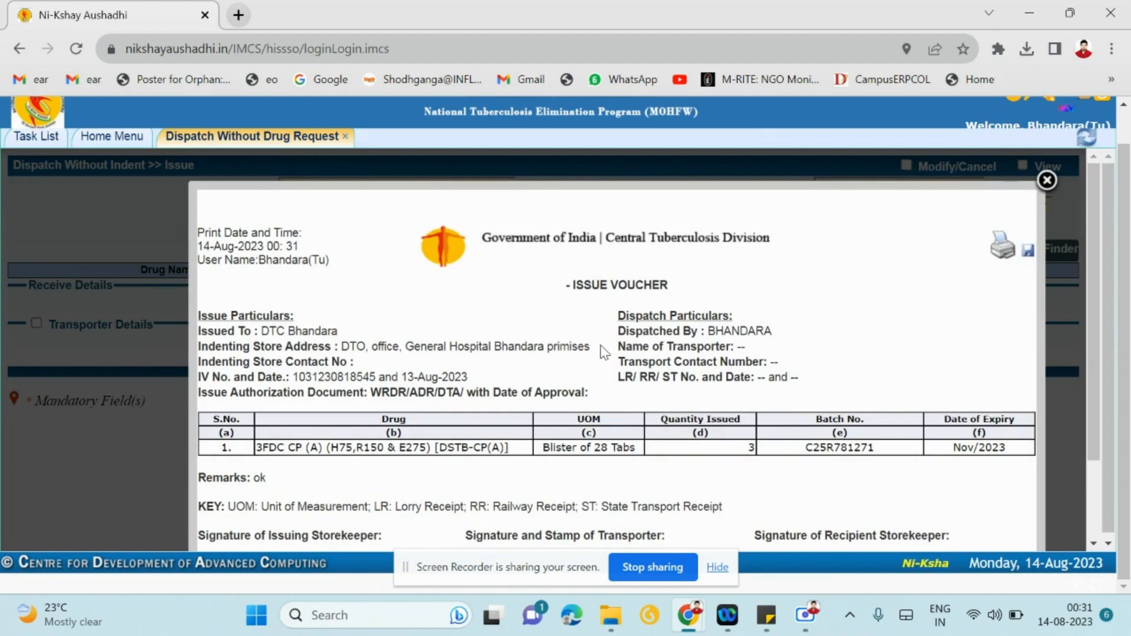
- Review the generated issue voucher's particulars, drug table and notes, and close it
scroll(589, 362, "down", 2)
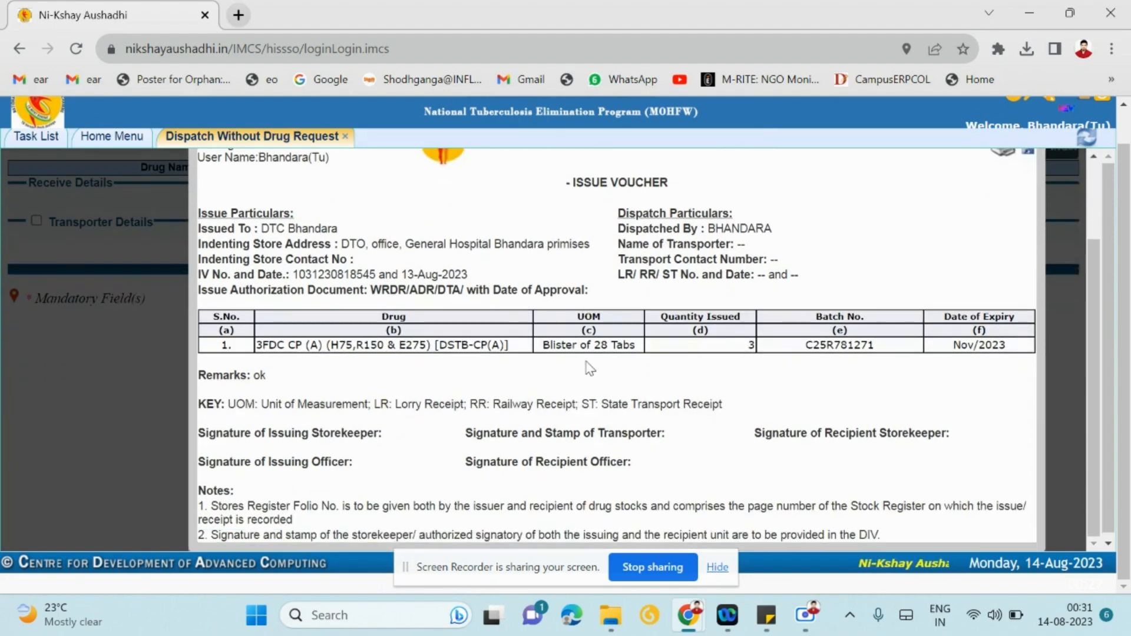
scroll(705, 371, "up", 2)
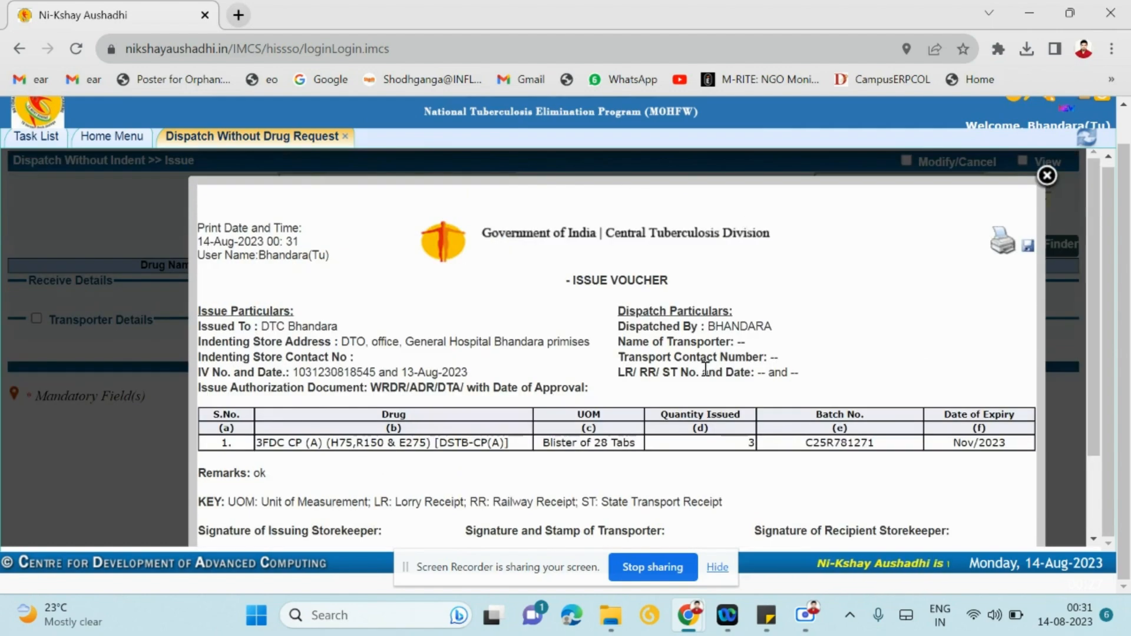
left_click(1047, 175)
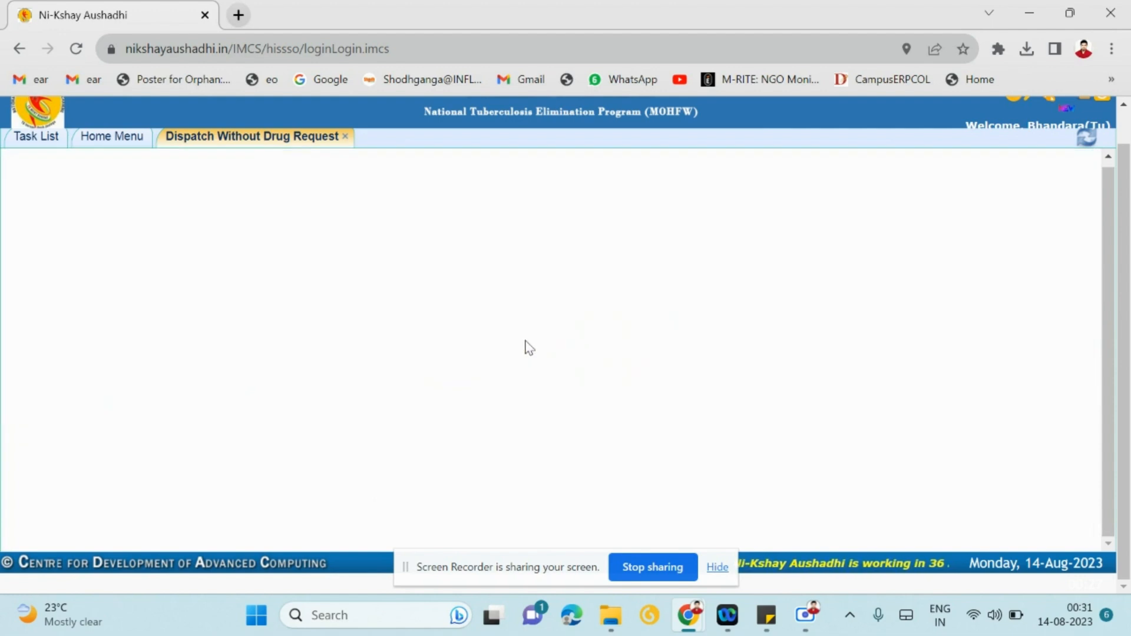